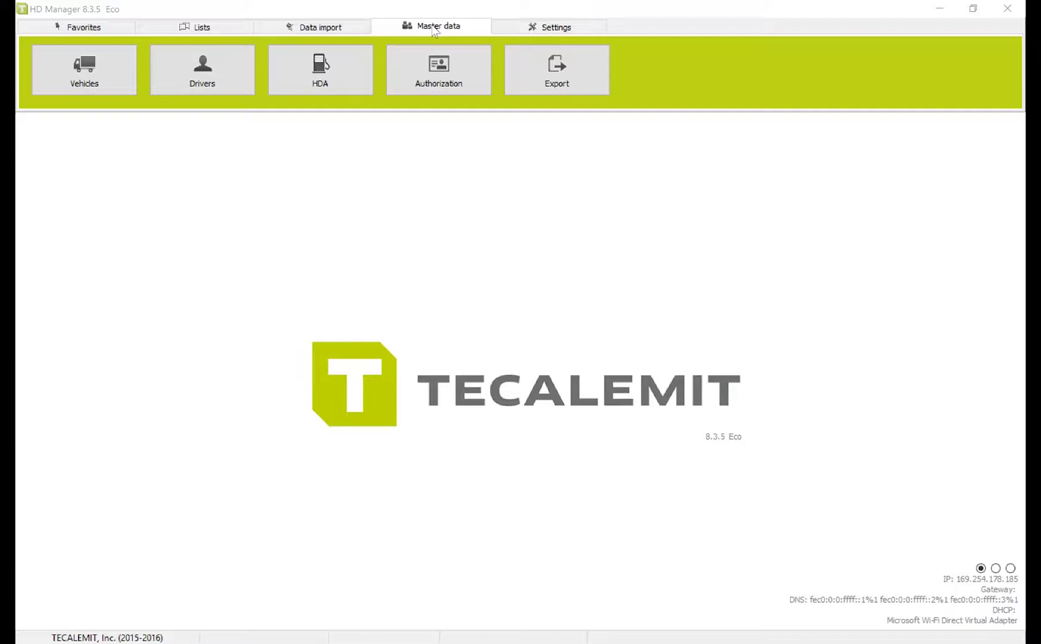
# Step: Open the HDA delivery point settings, view terminal wb 1, then return to terminal sb 1
pyautogui.click(311, 72)
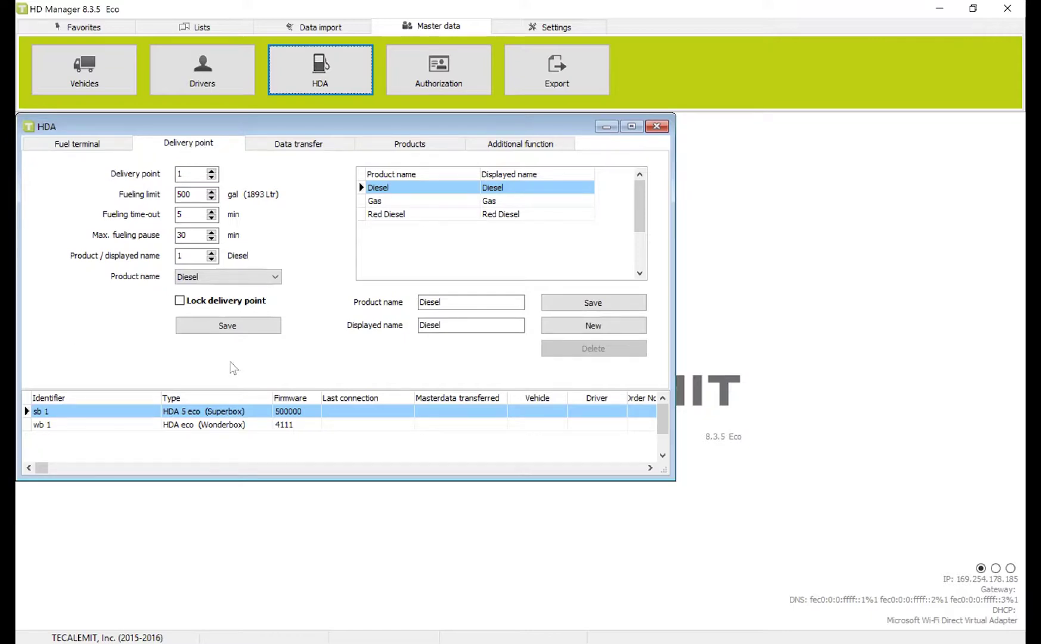
pyautogui.click(203, 426)
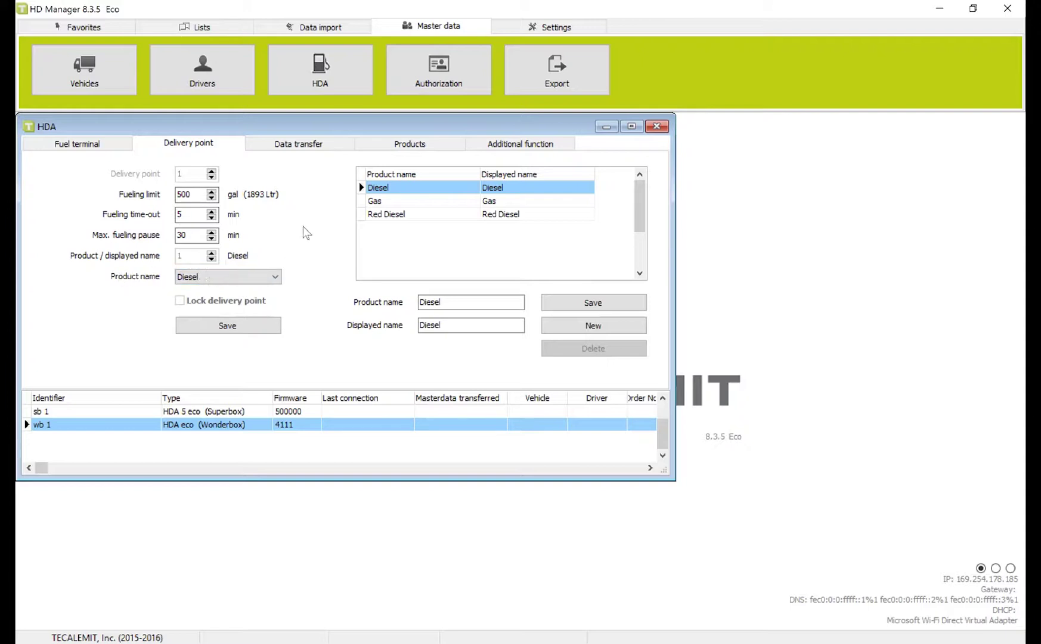
pyautogui.click(117, 410)
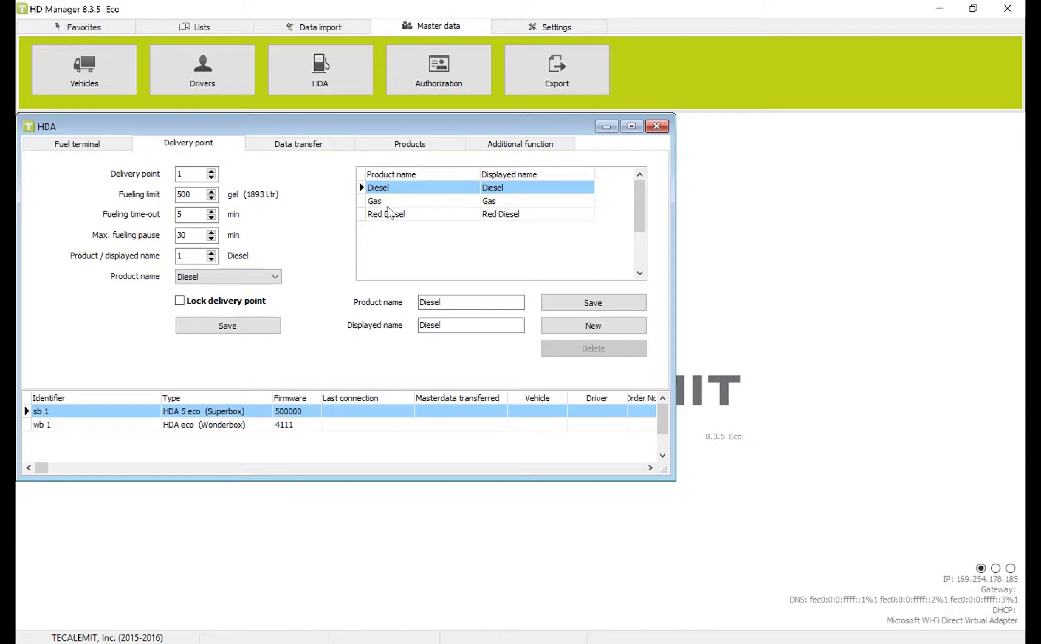
# Step: Create a new product with product name Oil and displayed name Oil
pyautogui.click(577, 326)
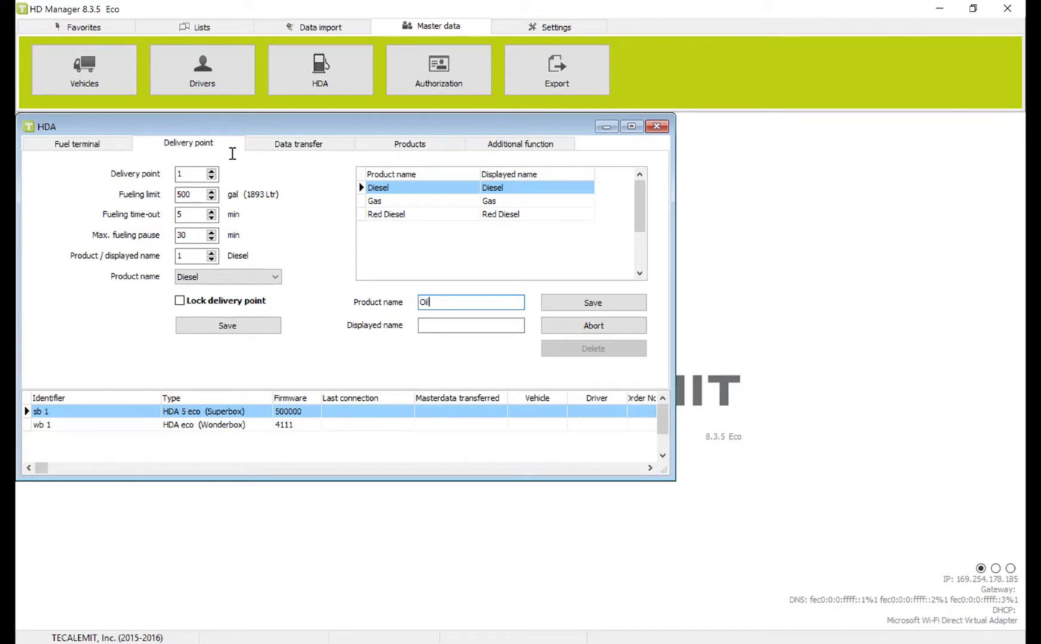
pyautogui.press('Tab')
pyautogui.write('O')
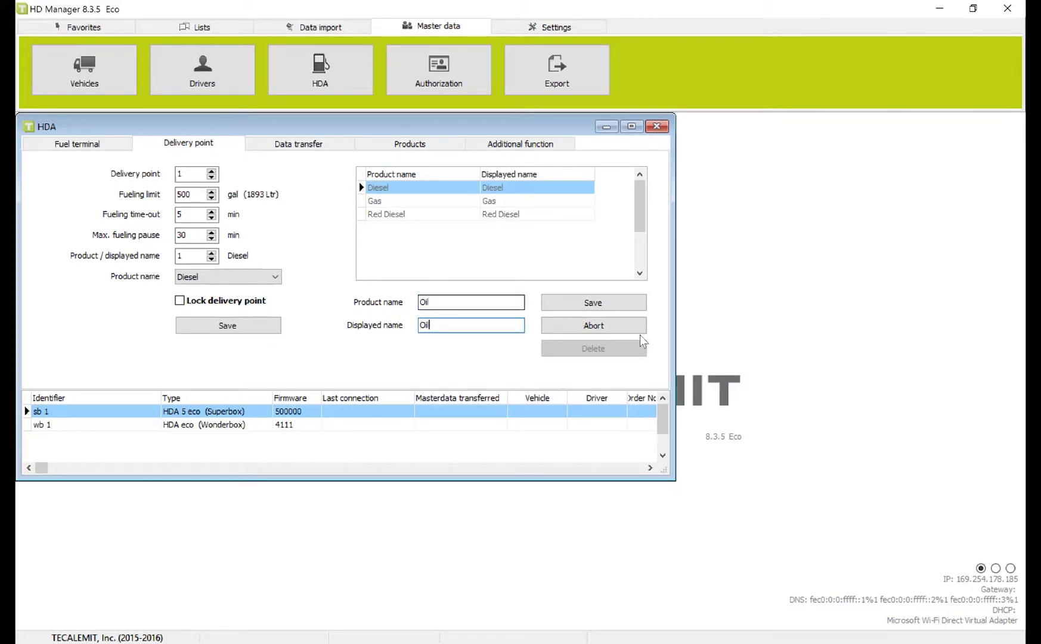
pyautogui.press('Return')
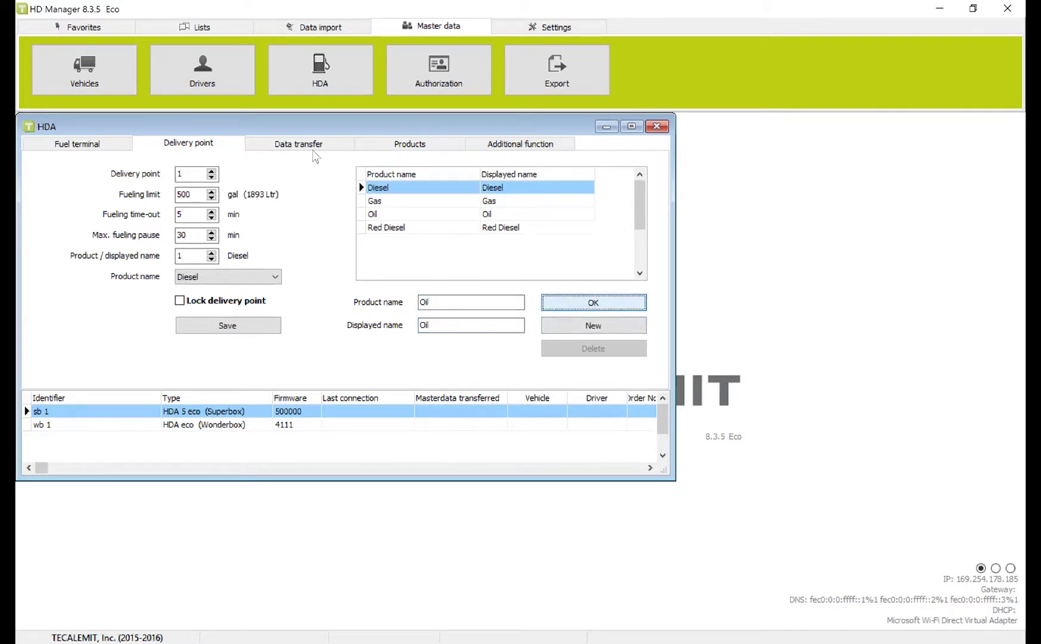
pyautogui.click(397, 149)
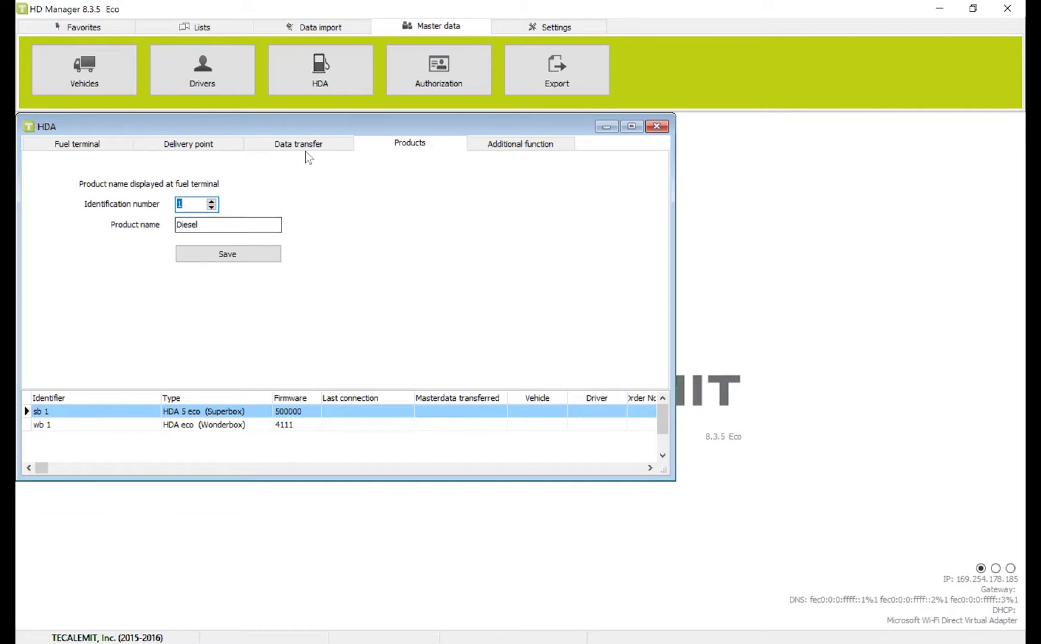
# Step: Review the Gas, Oil and Red Diesel product entries, then return to product identification numbers
pyautogui.click(222, 140)
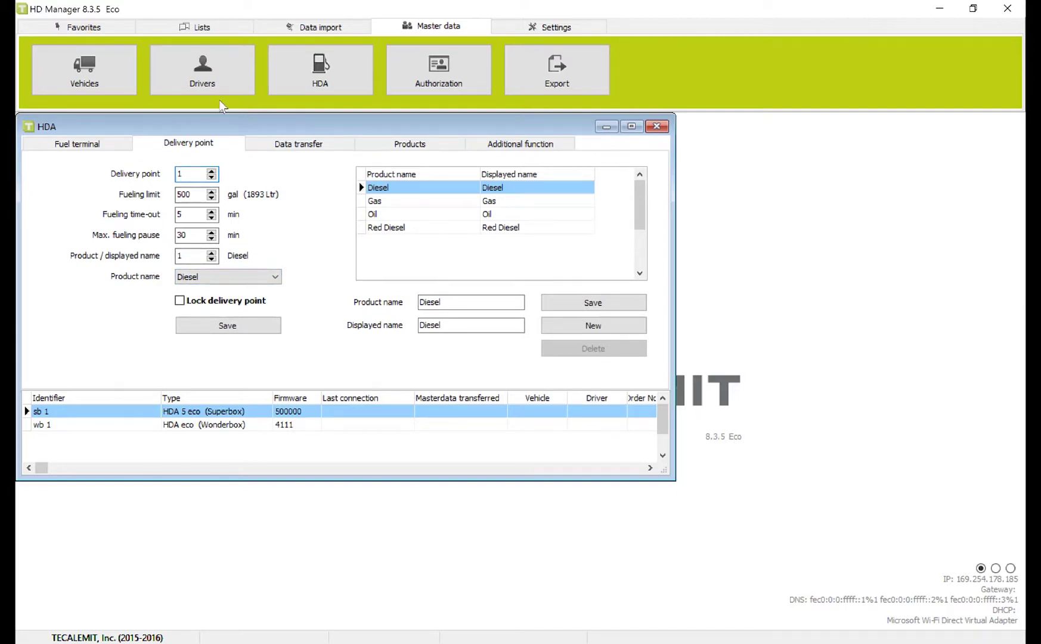
pyautogui.click(424, 201)
pyautogui.click(410, 214)
pyautogui.click(388, 227)
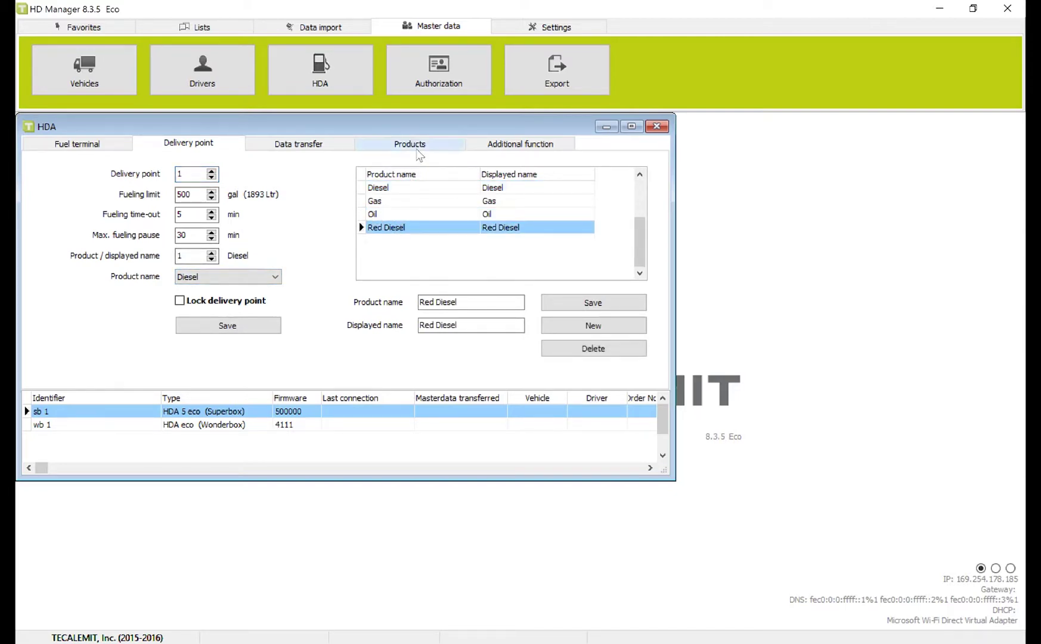
pyautogui.click(410, 144)
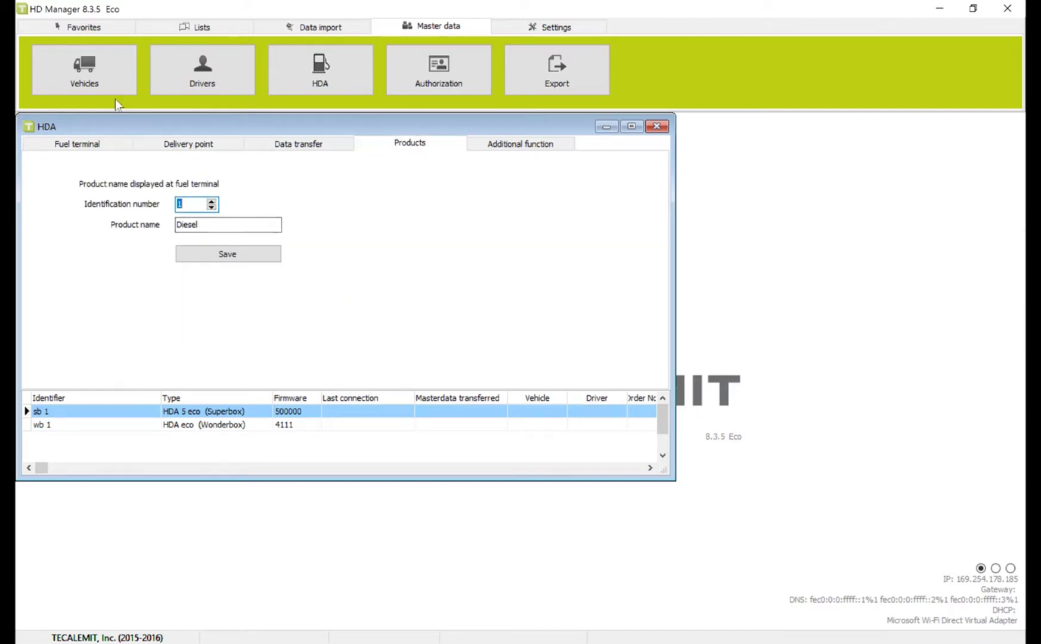
# Step: Save identification number 2 as Gas and number 3 as Oil
pyautogui.press('Up')
pyautogui.click(178, 224)
pyautogui.click(203, 255)
pyautogui.press('Up')
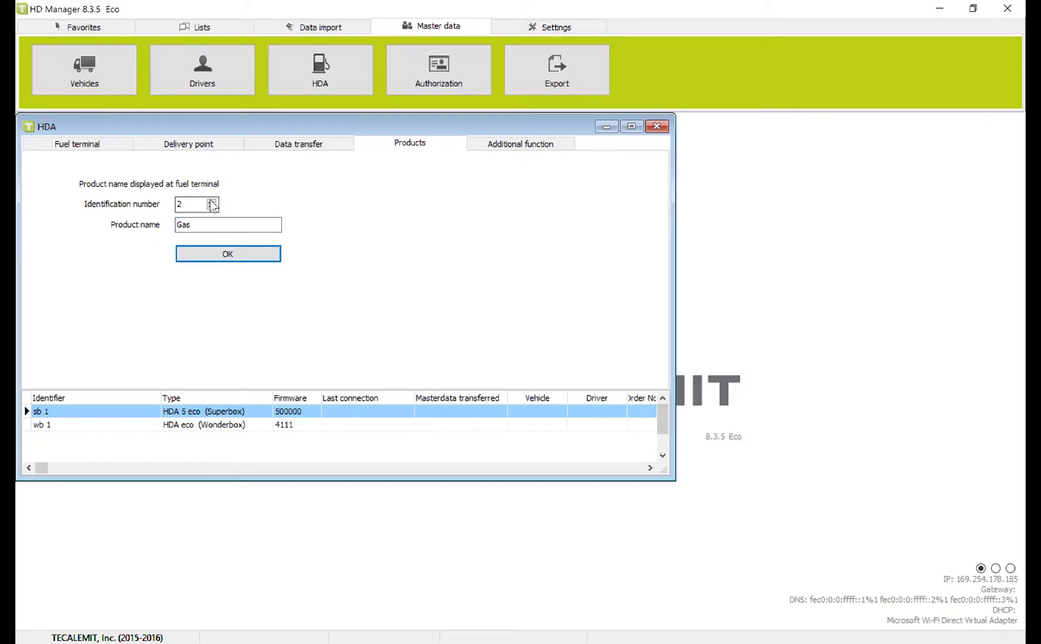
pyautogui.press('Tab')
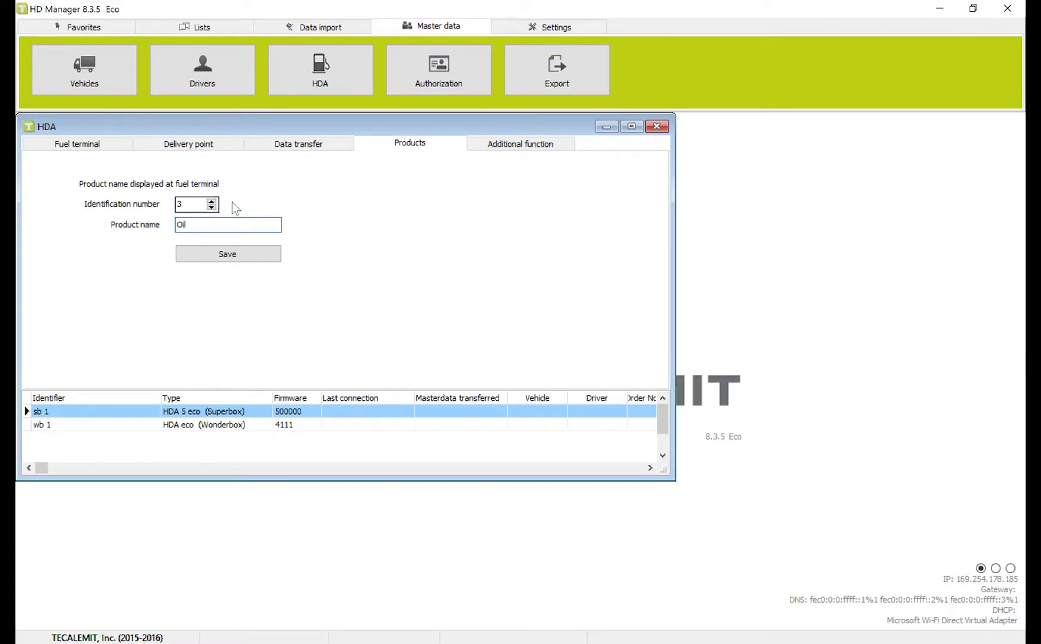
pyautogui.click(215, 255)
# Step: Rename identification number 4 from Diesel to Red Diesel and save it
pyautogui.press('Up')
pyautogui.press('Tab')
pyautogui.write('Red Diesel')
pyautogui.press('Tab')
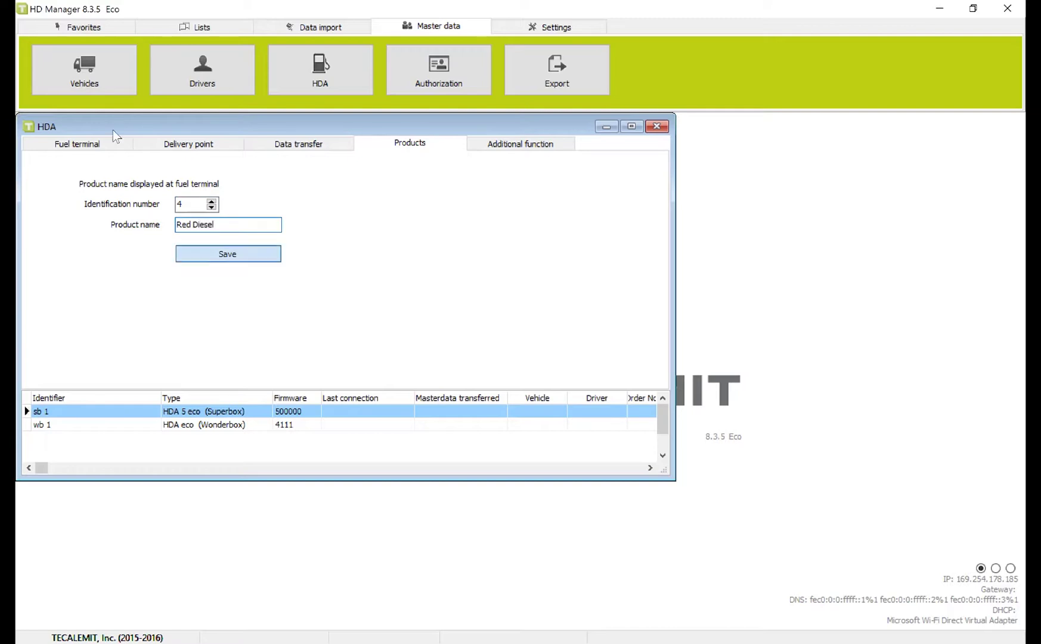
pyautogui.press('Return')
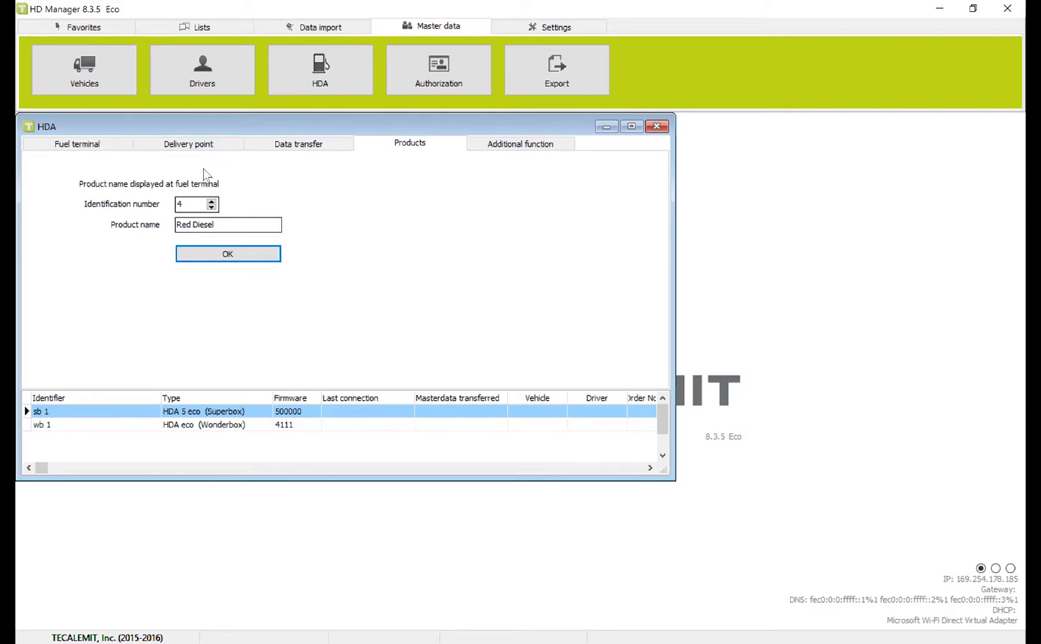
pyautogui.click(209, 144)
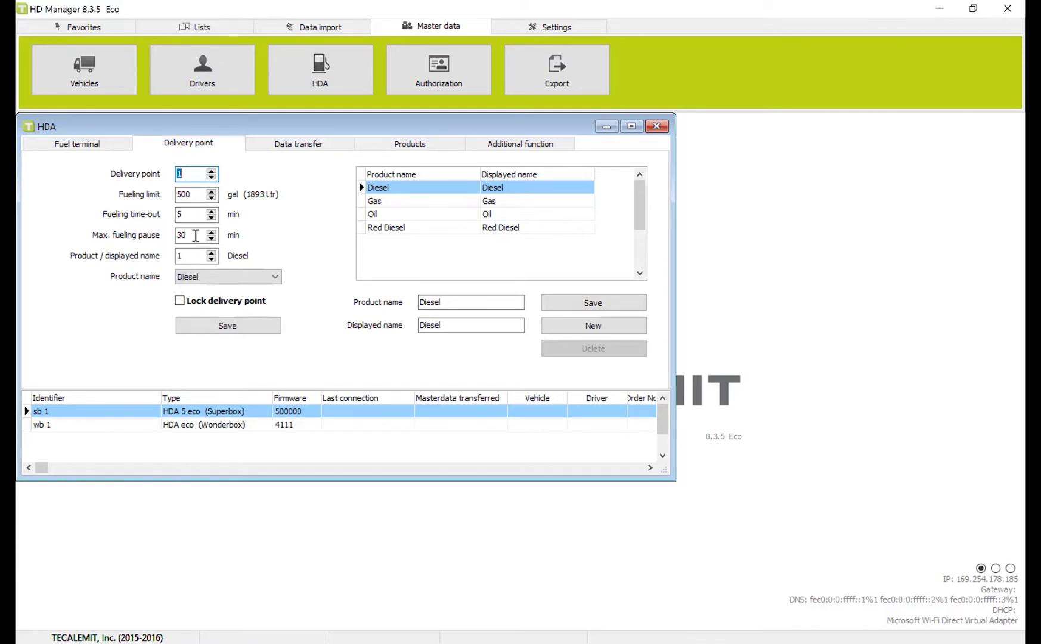
# Step: Step to delivery point 3 and assign it the product Oil
pyautogui.click(212, 171)
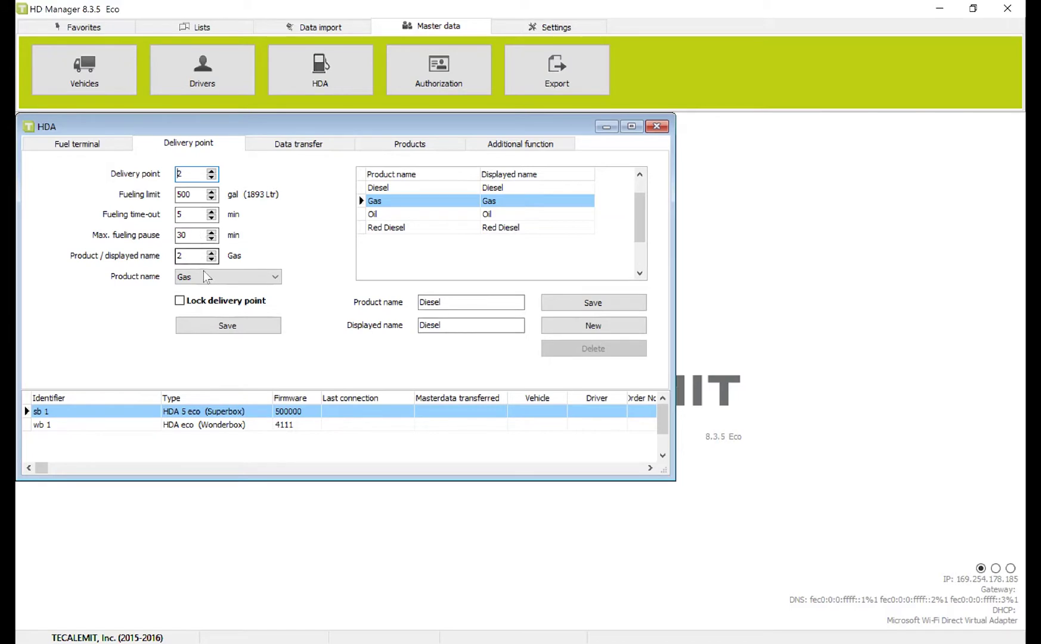
pyautogui.click(211, 170)
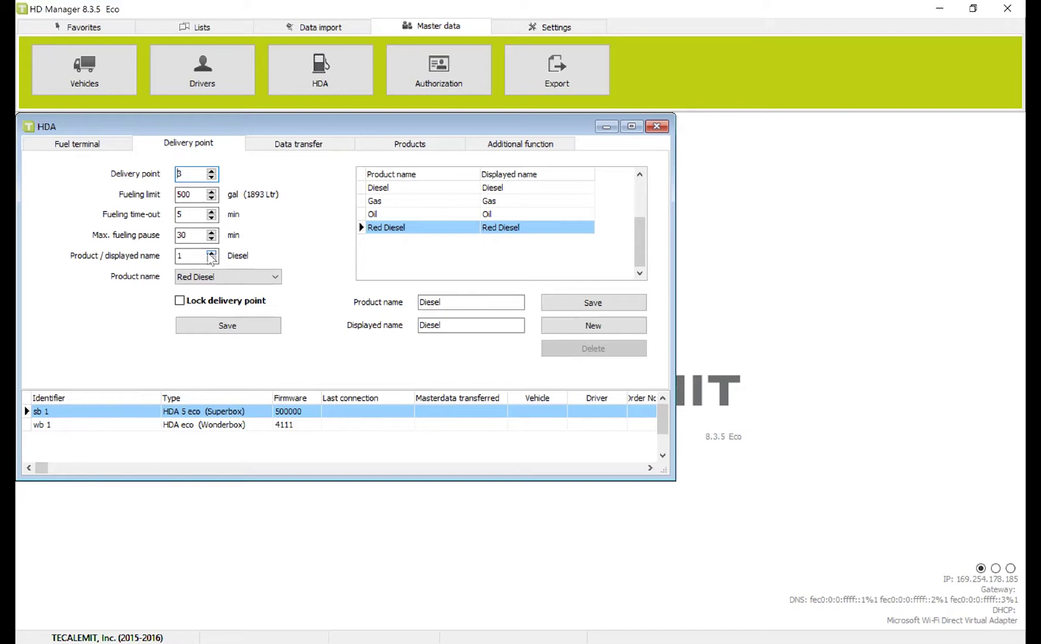
pyautogui.click(209, 278)
pyautogui.click(201, 309)
pyautogui.click(211, 251)
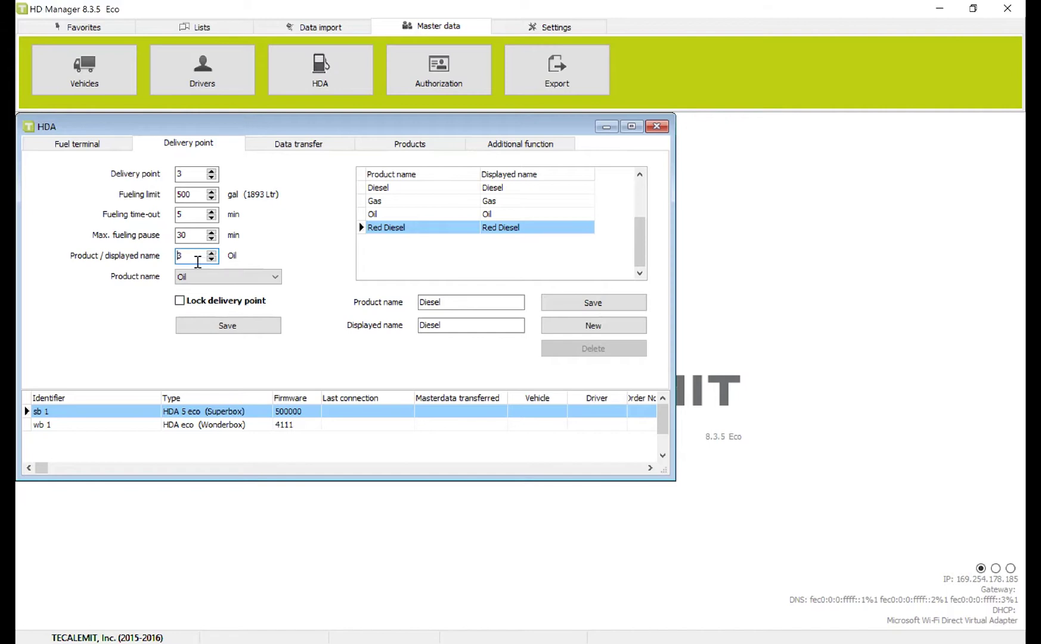
# Step: Set delivery point 3's fueling limit to 100 gal and save it
pyautogui.click(178, 196)
pyautogui.write('100')
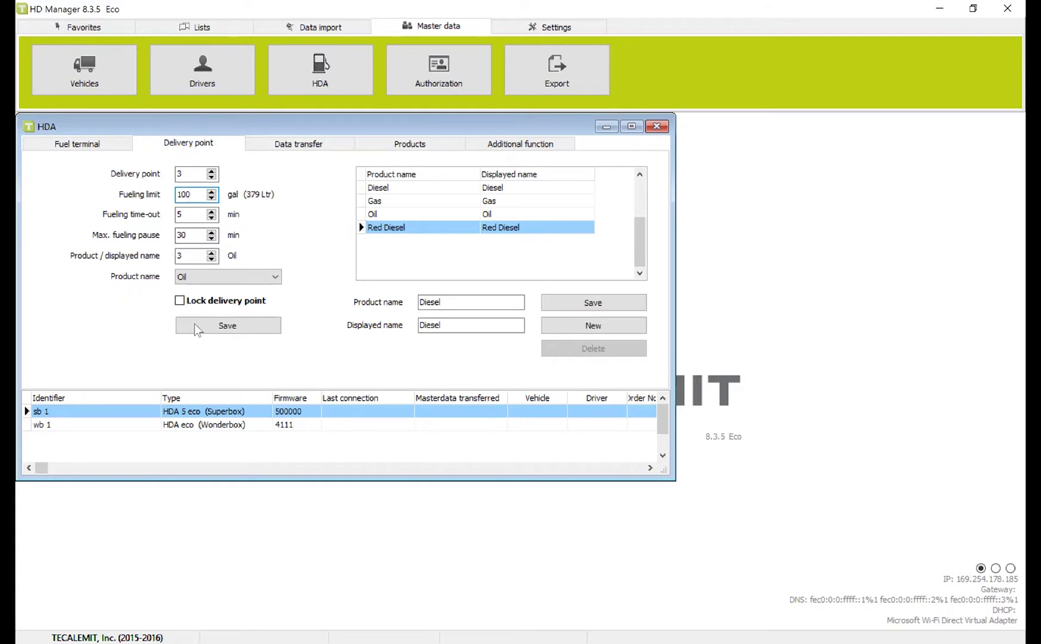
pyautogui.click(224, 327)
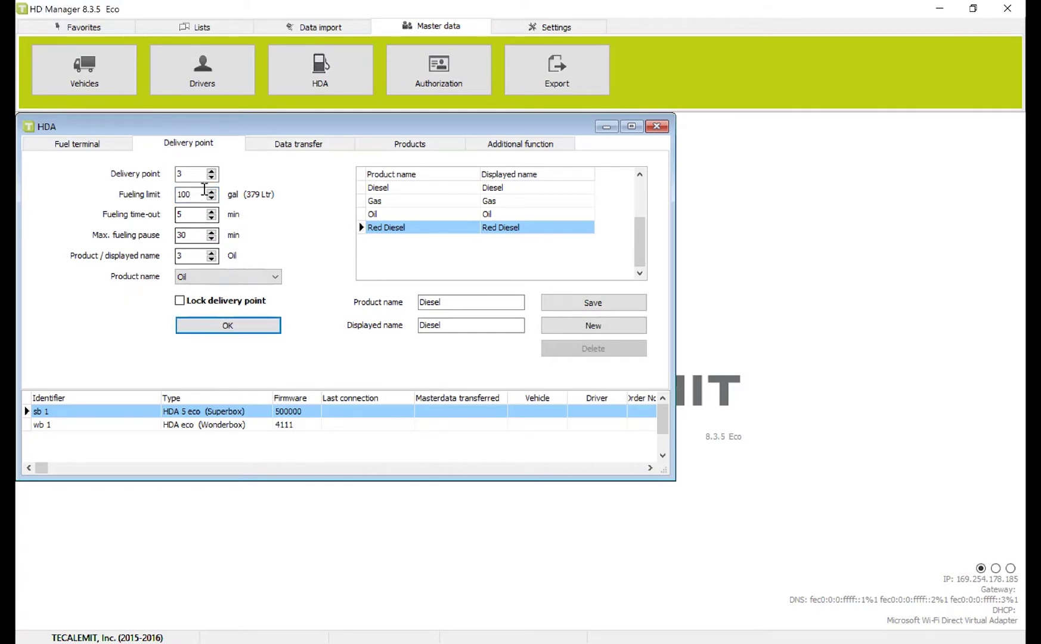
# Step: Save delivery point 4 with 500 gal limit, 5 min time-out and Red Diesel, then close HDA
pyautogui.click(212, 170)
pyautogui.press('Tab')
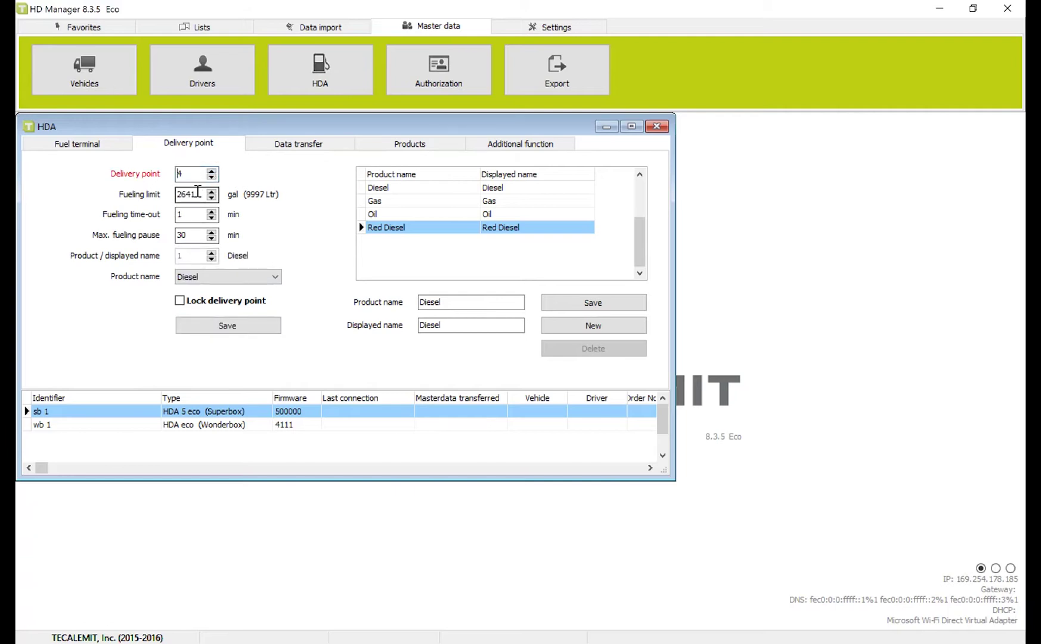
pyautogui.write('500')
pyautogui.press('Tab')
pyautogui.write('5')
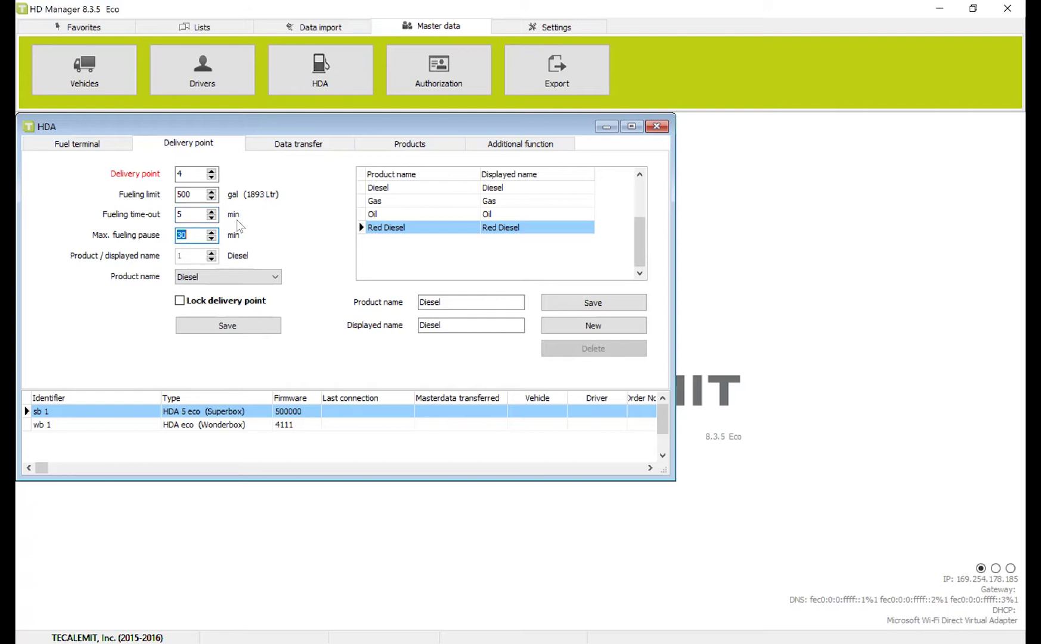
pyautogui.click(275, 276)
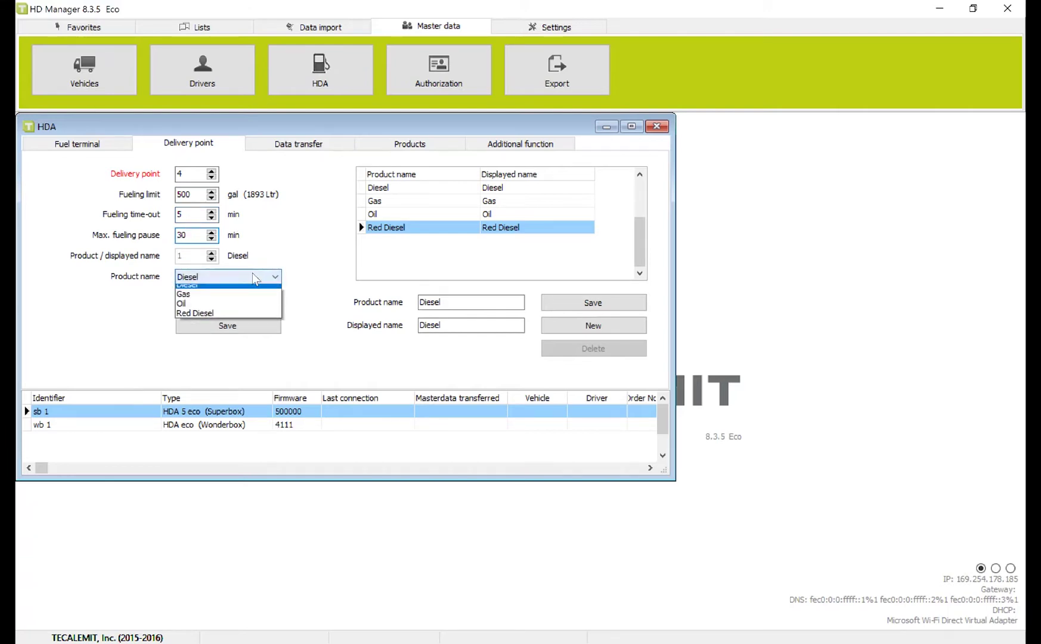
pyautogui.click(210, 310)
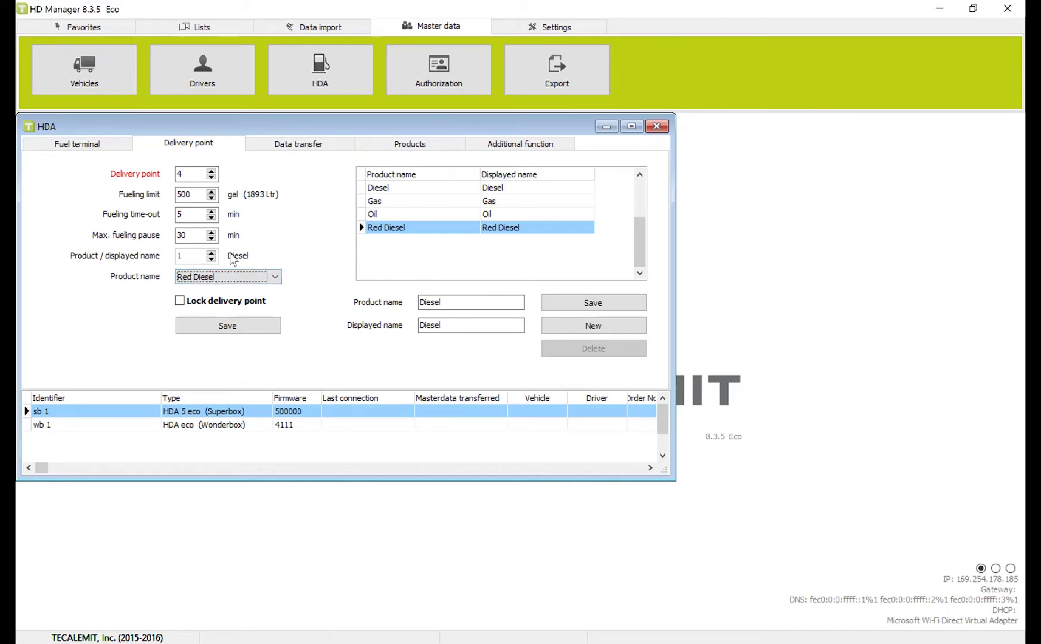
pyautogui.press('Return')
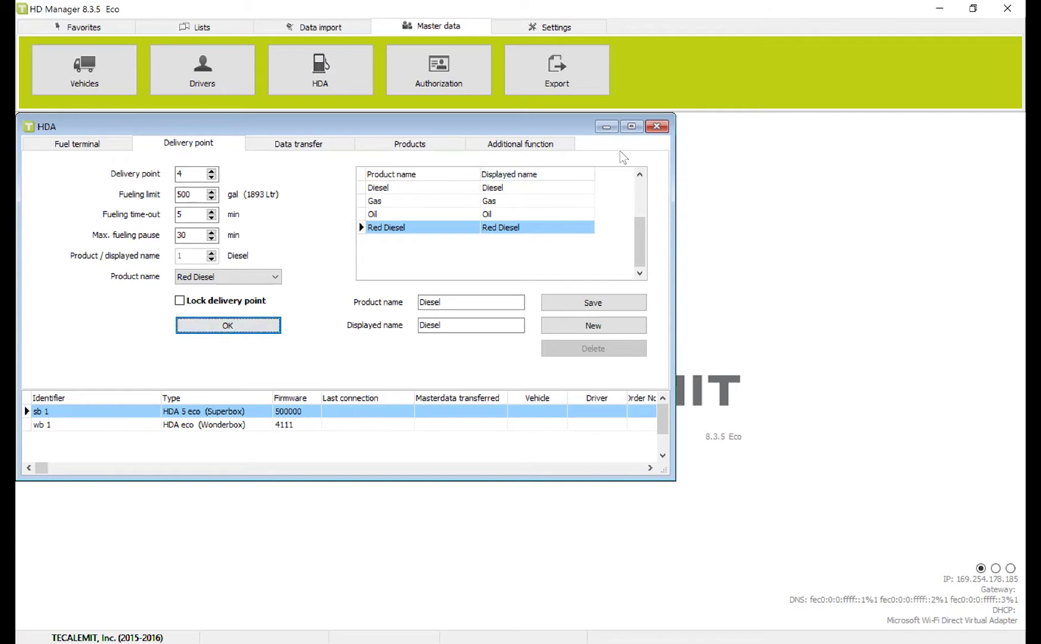
pyautogui.click(656, 127)
# Step: Reopen the HDA settings and move to delivery point 4, leaving the product ID at 1
pyautogui.click(288, 73)
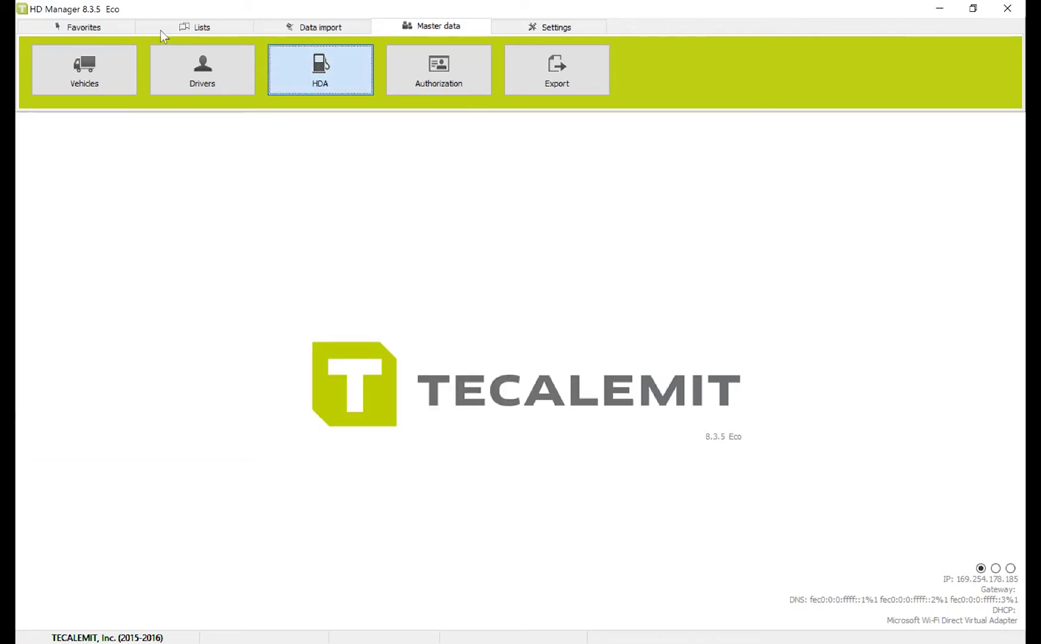
pyautogui.click(211, 252)
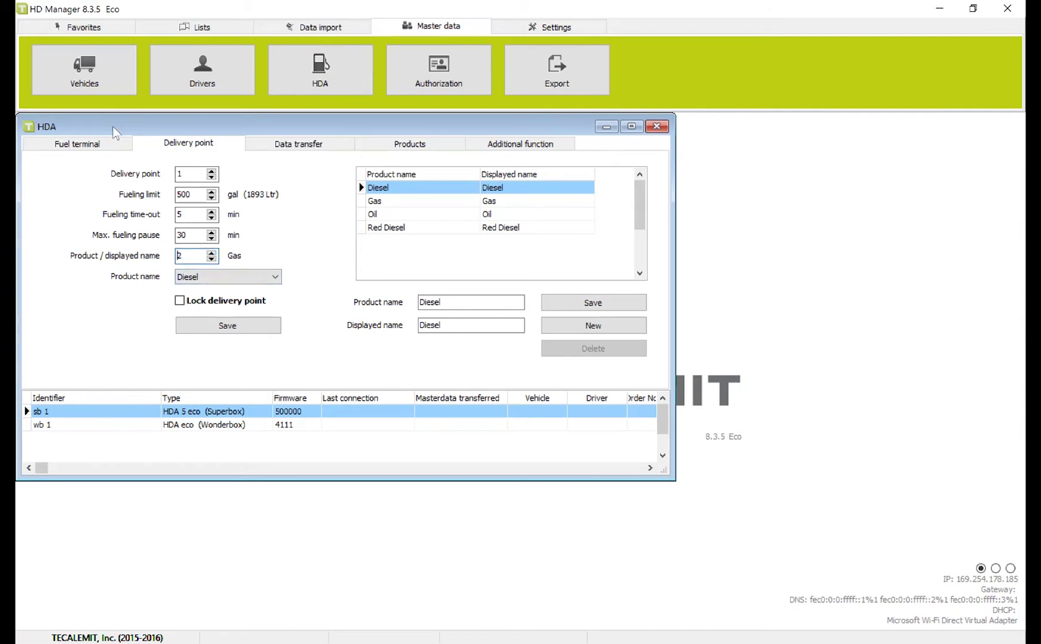
pyautogui.click(211, 252)
pyautogui.click(211, 252)
pyautogui.click(211, 258)
pyautogui.click(211, 259)
pyautogui.click(211, 259)
pyautogui.click(211, 170)
pyautogui.click(211, 170)
pyautogui.click(211, 170)
# Step: Set delivery point 4's product ID to 4 (Red Diesel) and save it
pyautogui.click(217, 255)
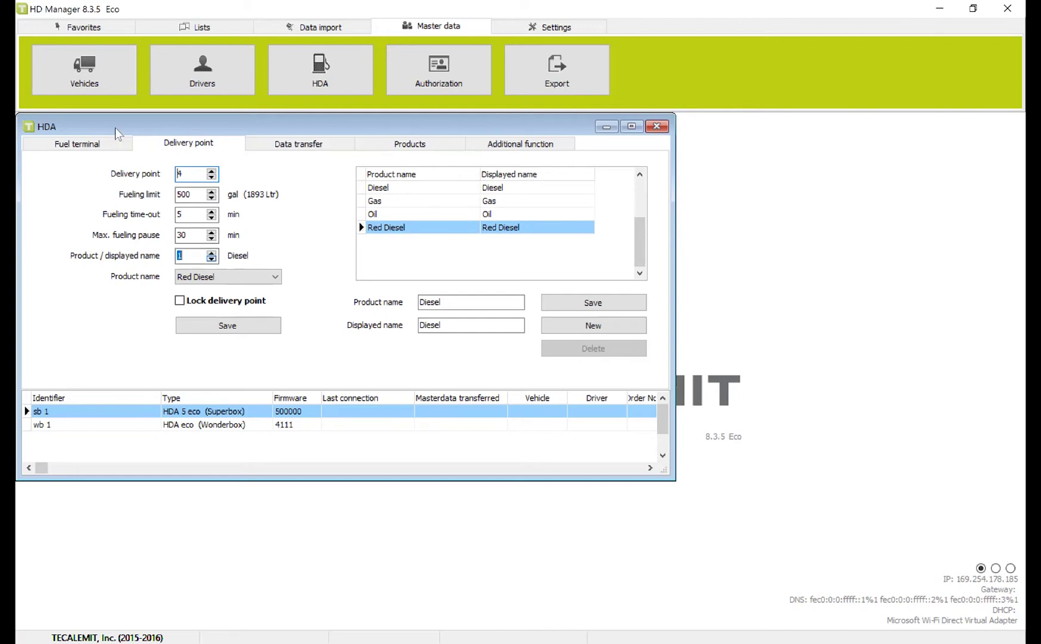
pyautogui.press('Up')
pyautogui.press('Up')
pyautogui.press('Up')
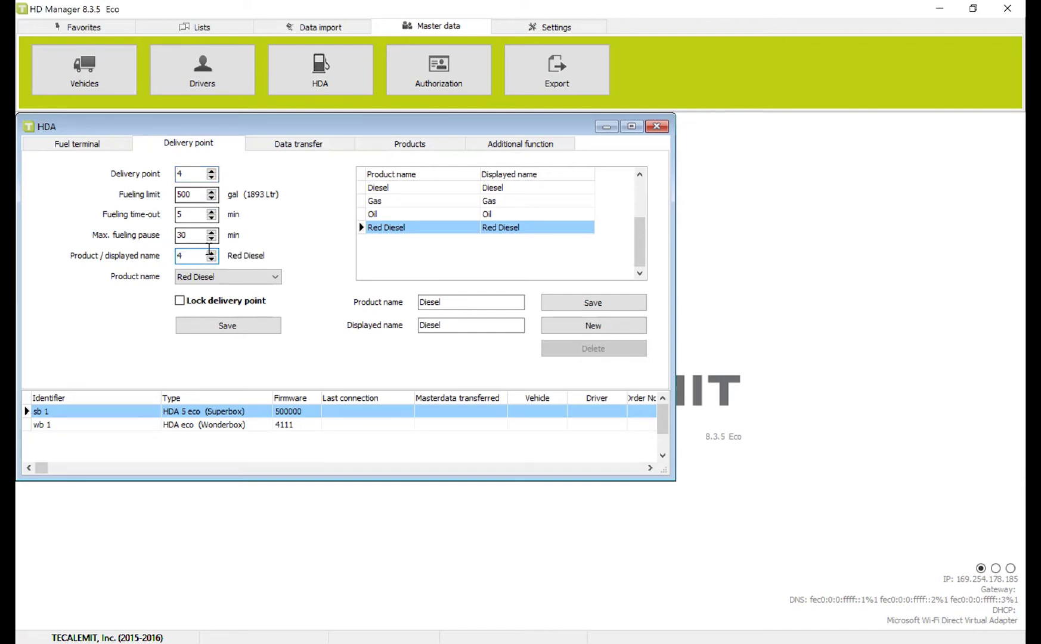
pyautogui.click(177, 256)
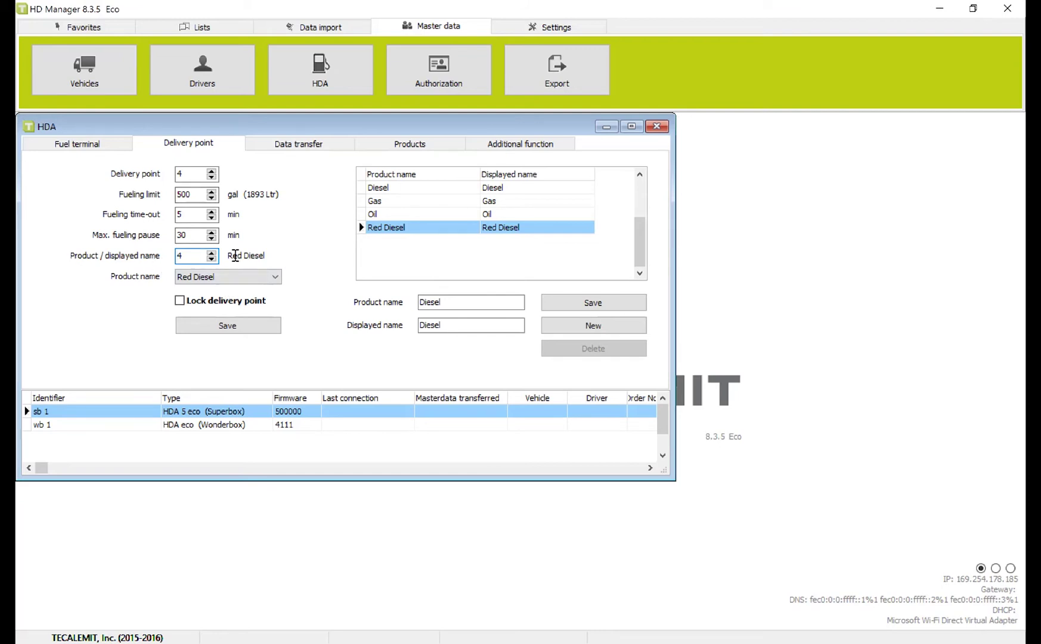
pyautogui.click(638, 322)
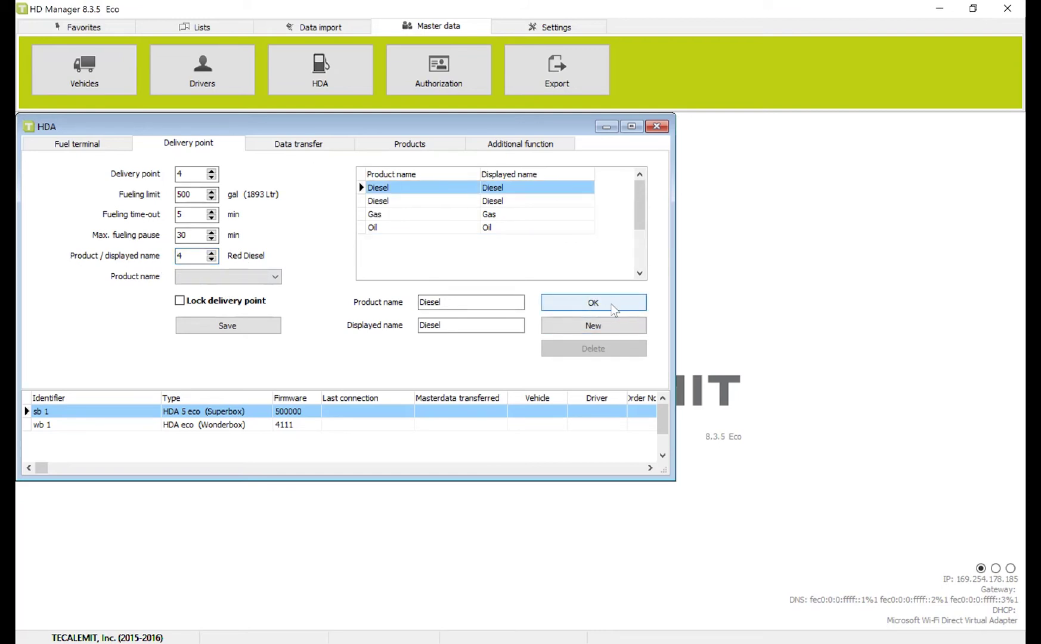
pyautogui.click(268, 326)
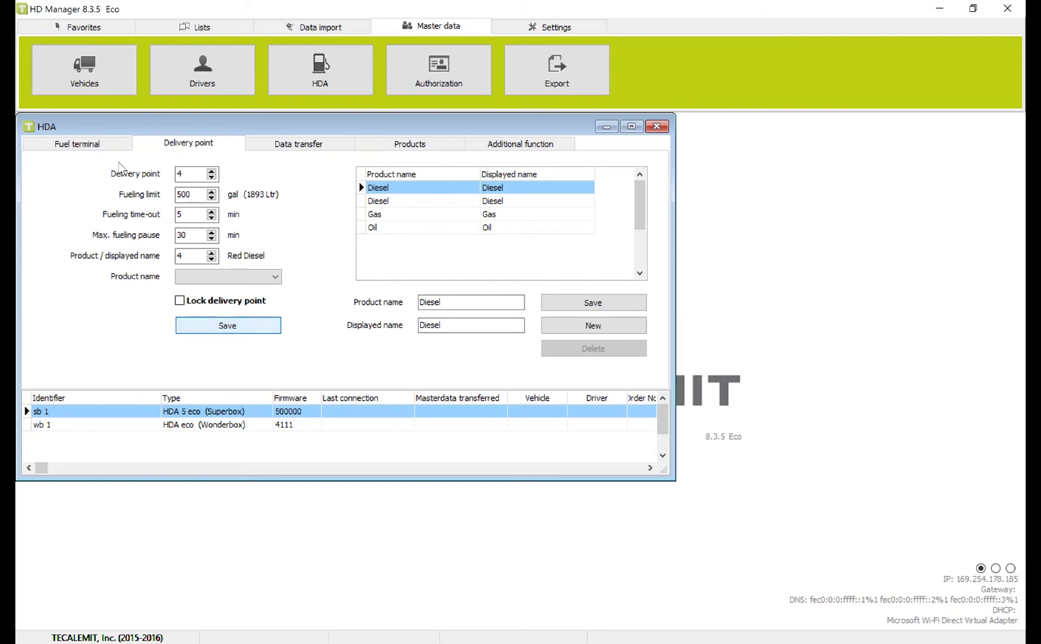
# Step: Verify product identification number 4 reads Red Diesel, then close the HDA window
pyautogui.click(391, 143)
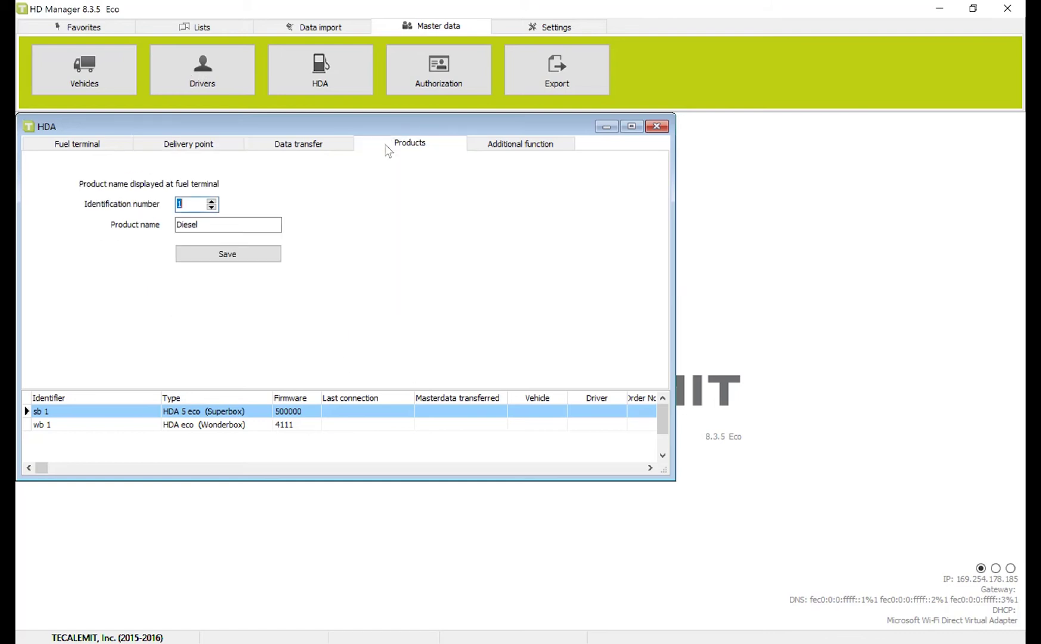
pyautogui.click(211, 202)
pyautogui.click(211, 202)
pyautogui.click(211, 202)
pyautogui.click(188, 144)
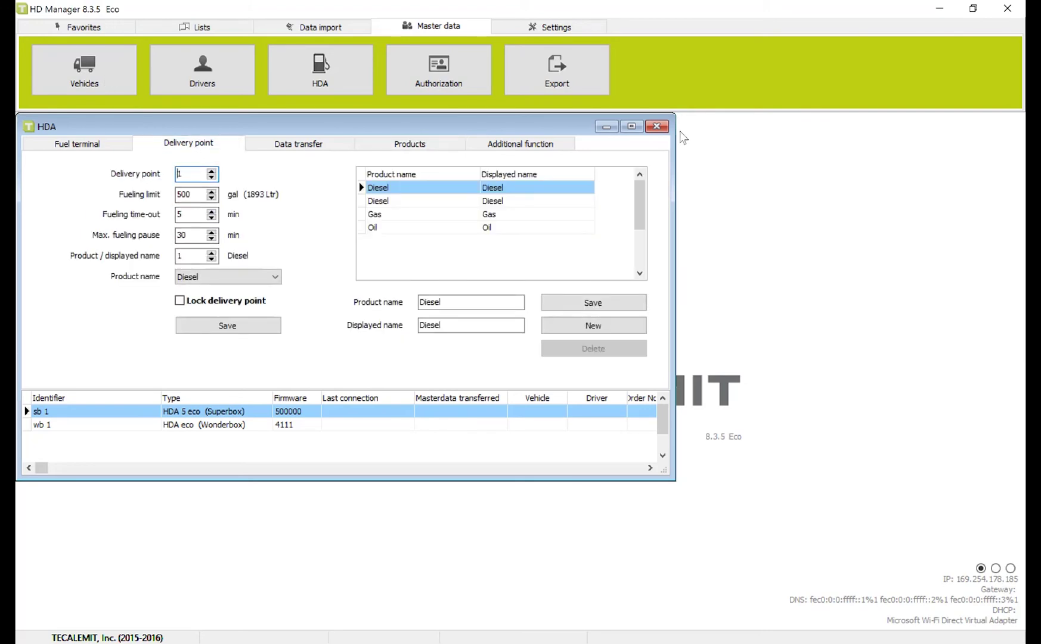
pyautogui.click(665, 127)
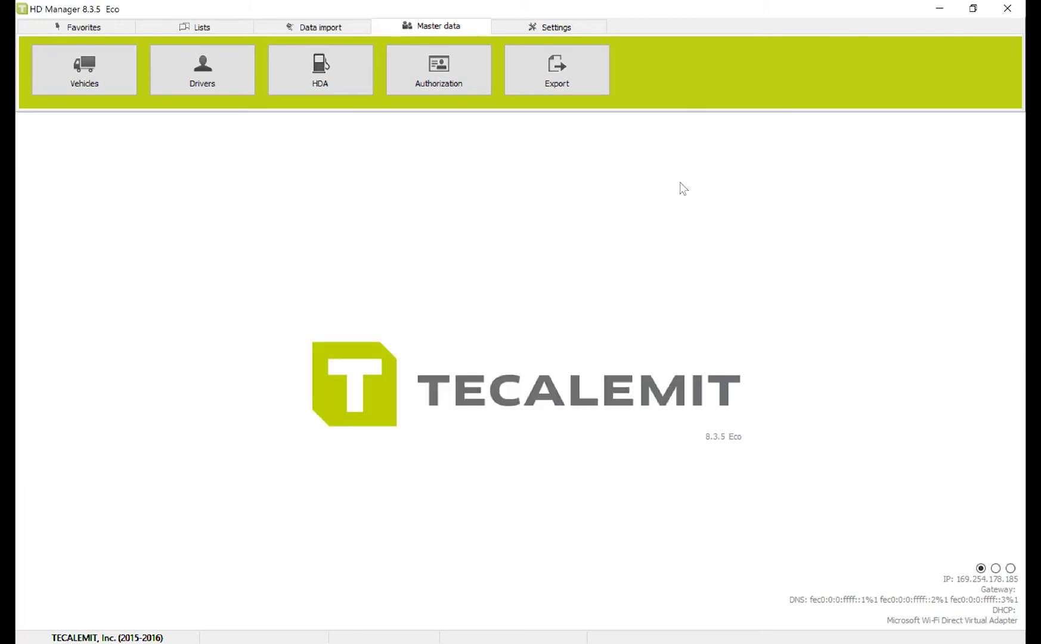